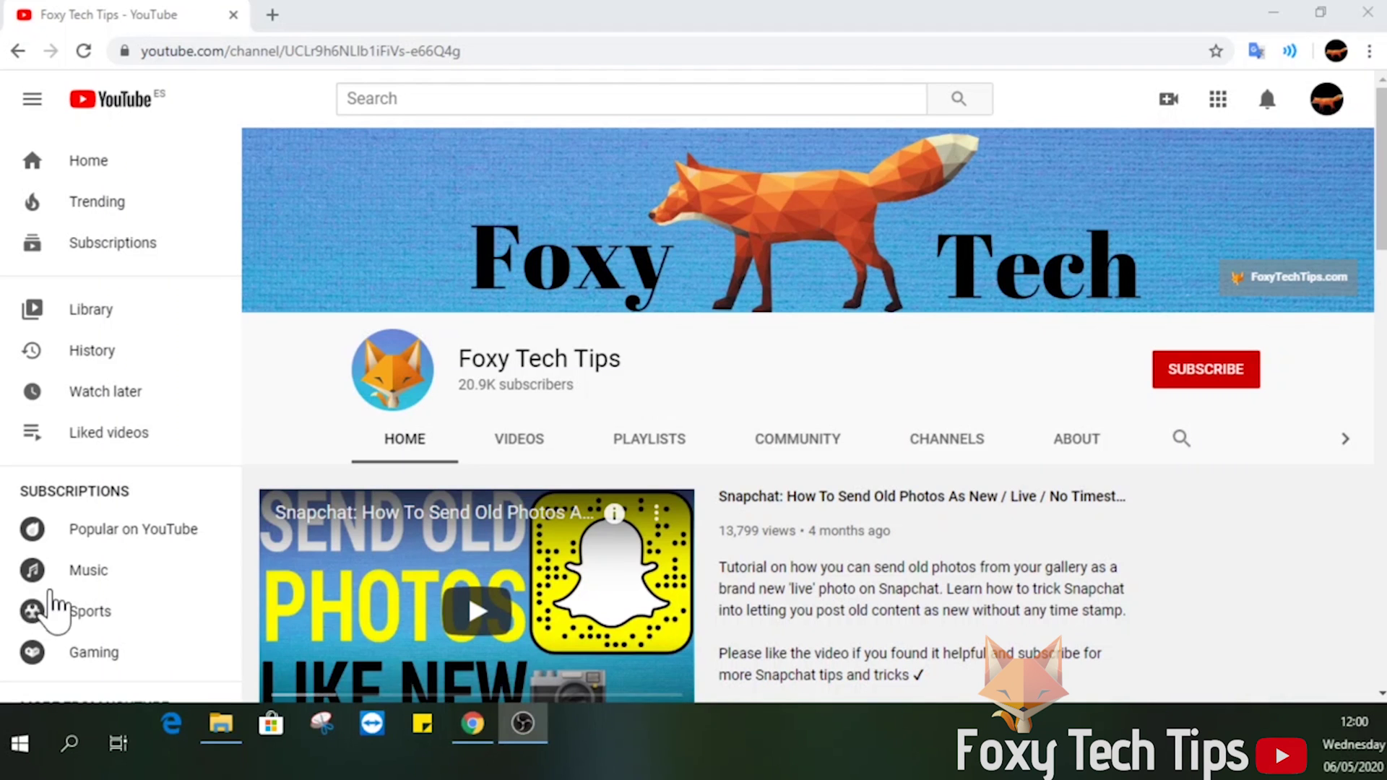
pyautogui.scroll(-1, 1045, 353)
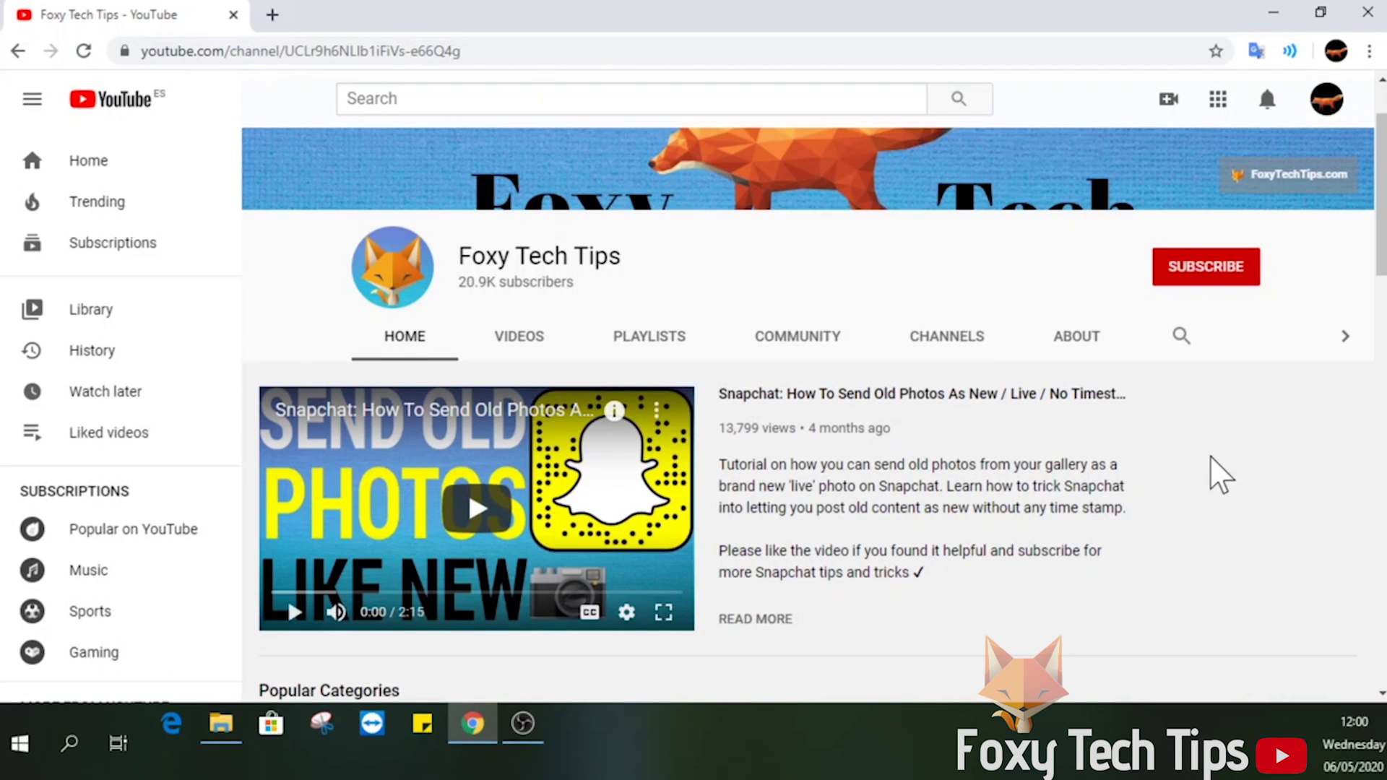
pyautogui.scroll(1, 1151, 387)
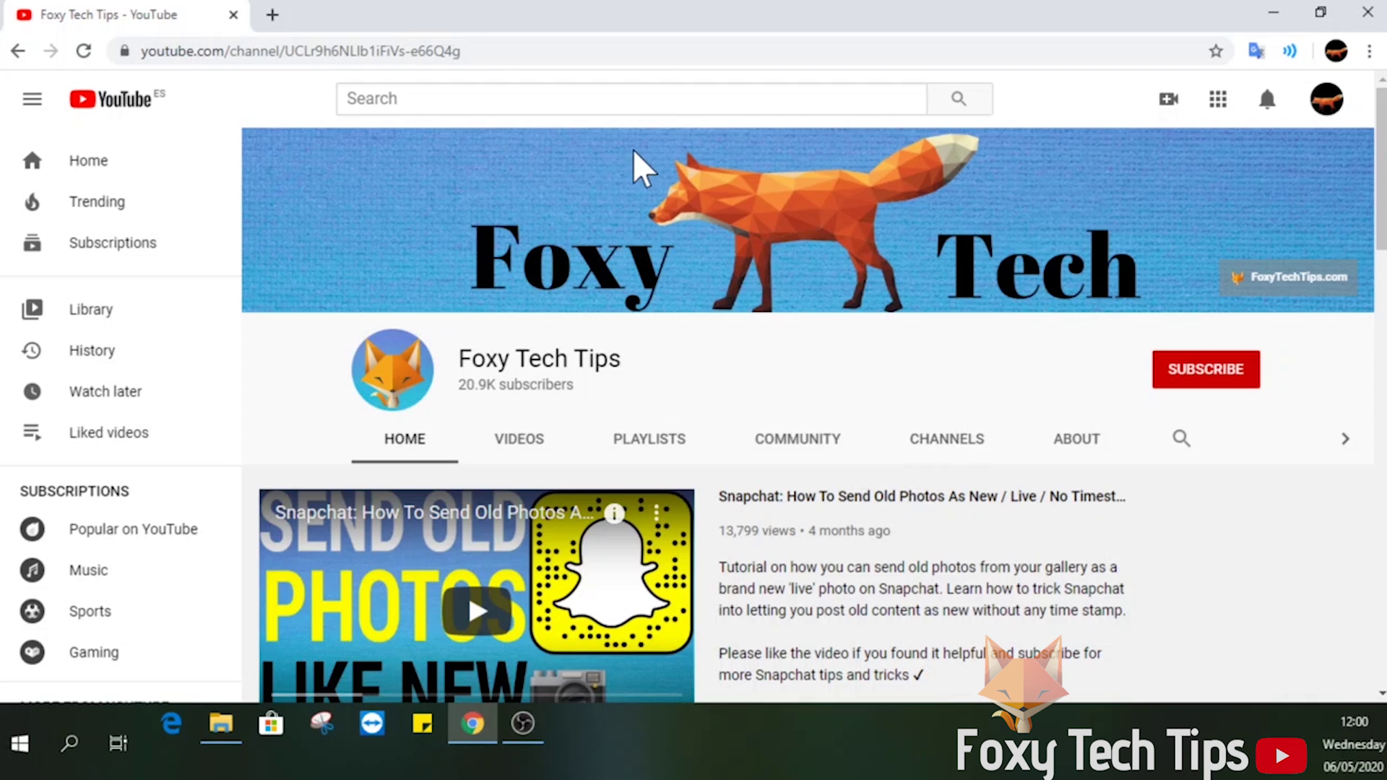
# - Select the Chrome address bar contents to enter roblox.com
pyautogui.click(431, 50)
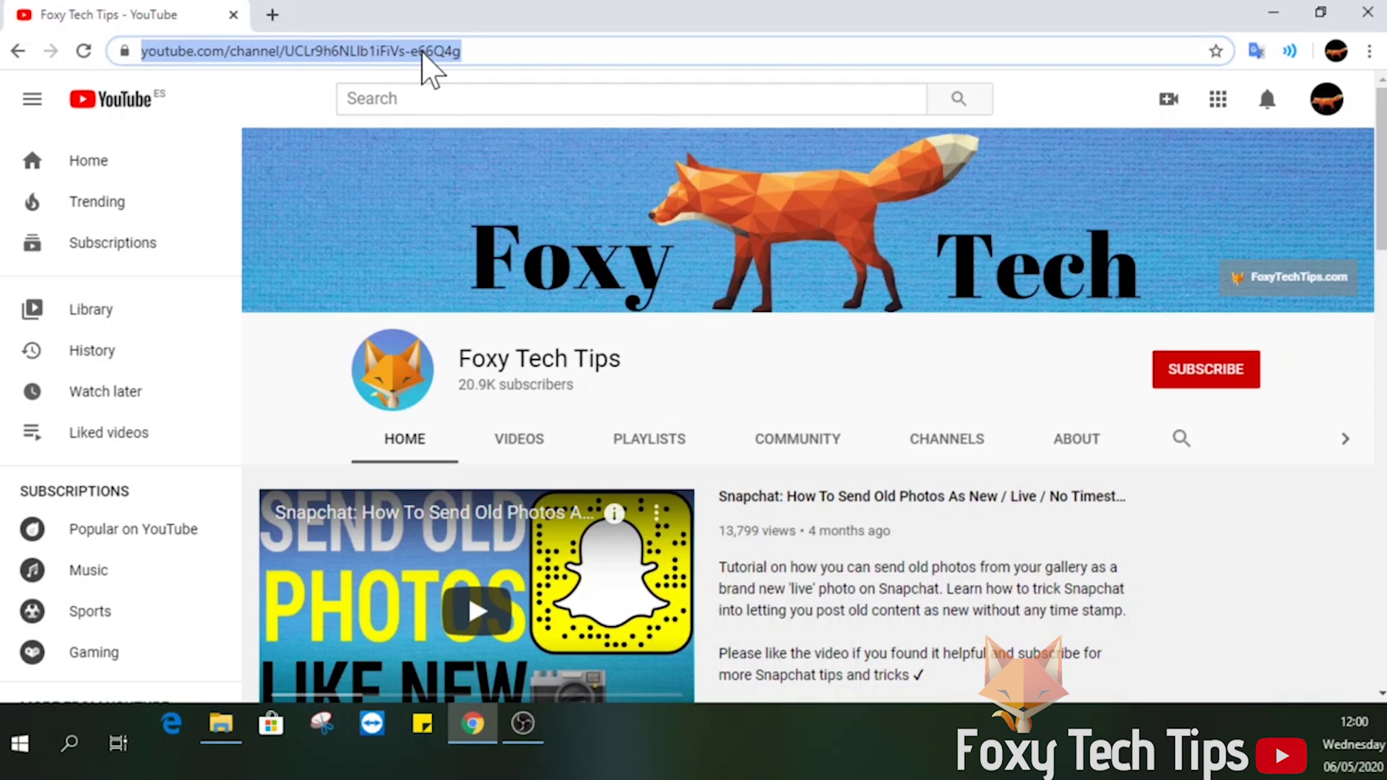
pyautogui.write('robl')
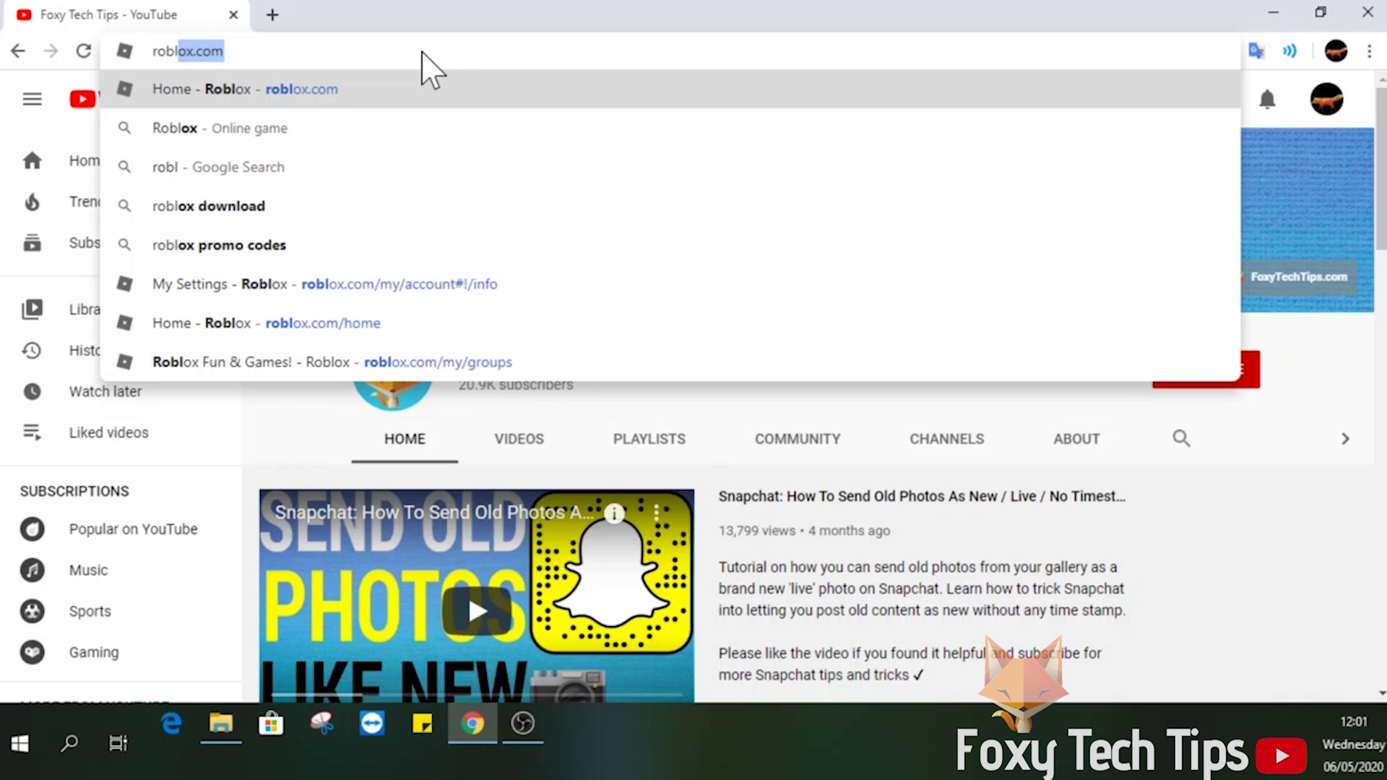
pyautogui.write('ox')
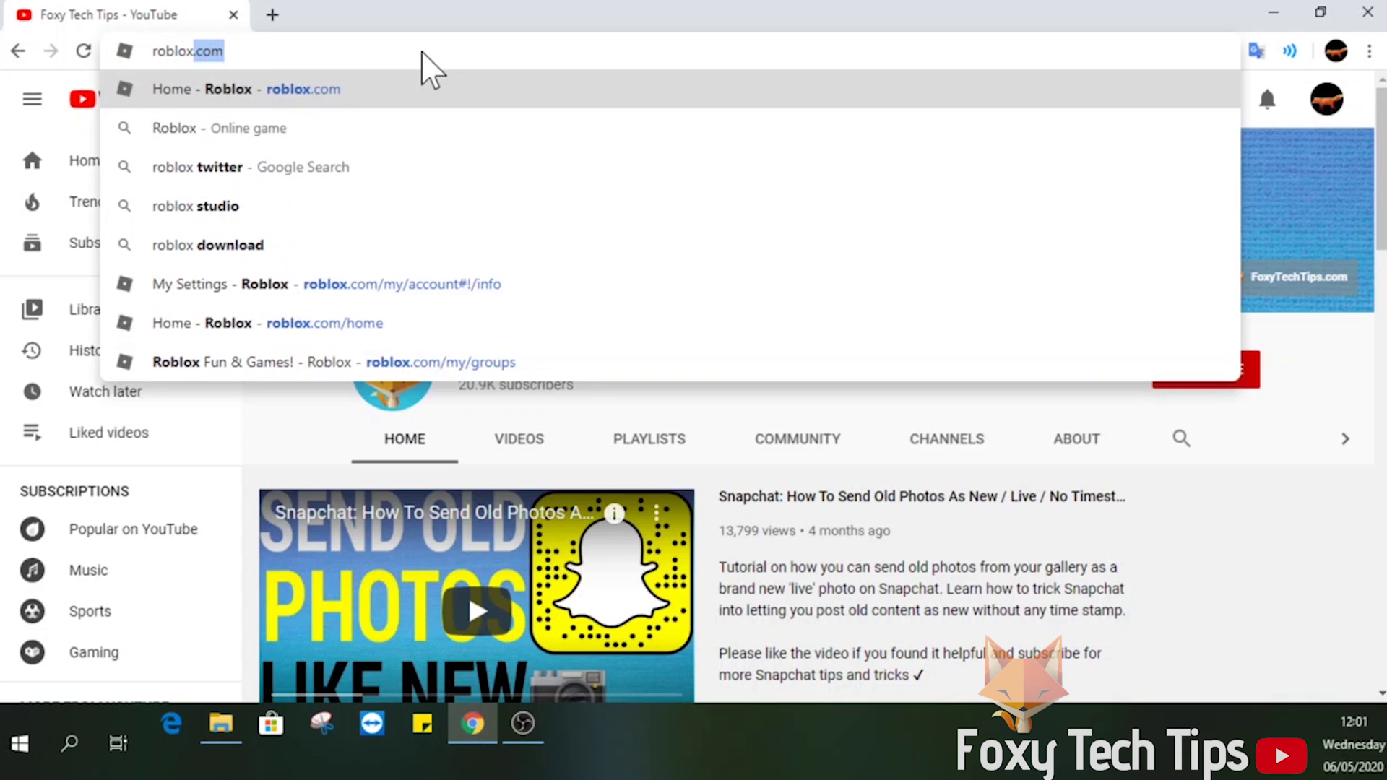
pyautogui.write('.com')
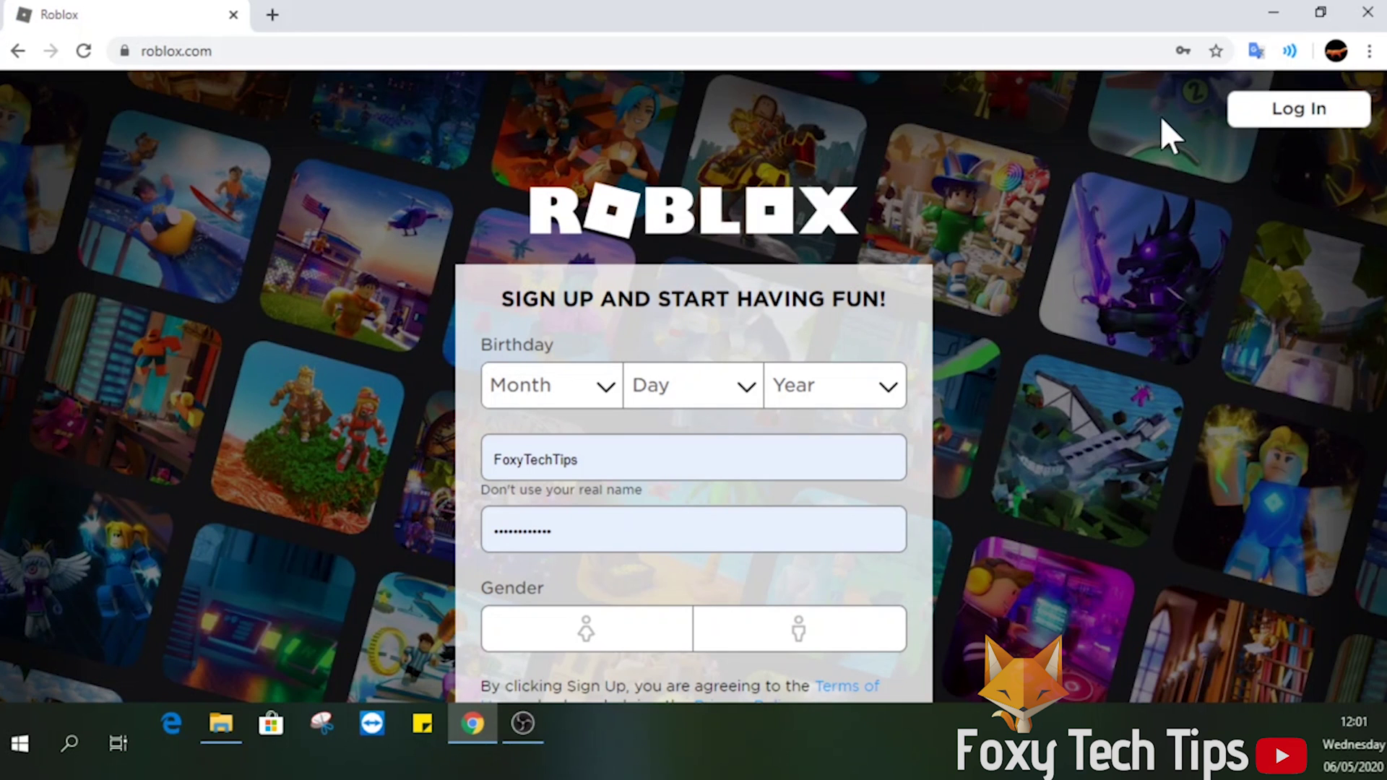
# - Sign in to Roblox using Chrome's saved username and password
pyautogui.click(1315, 111)
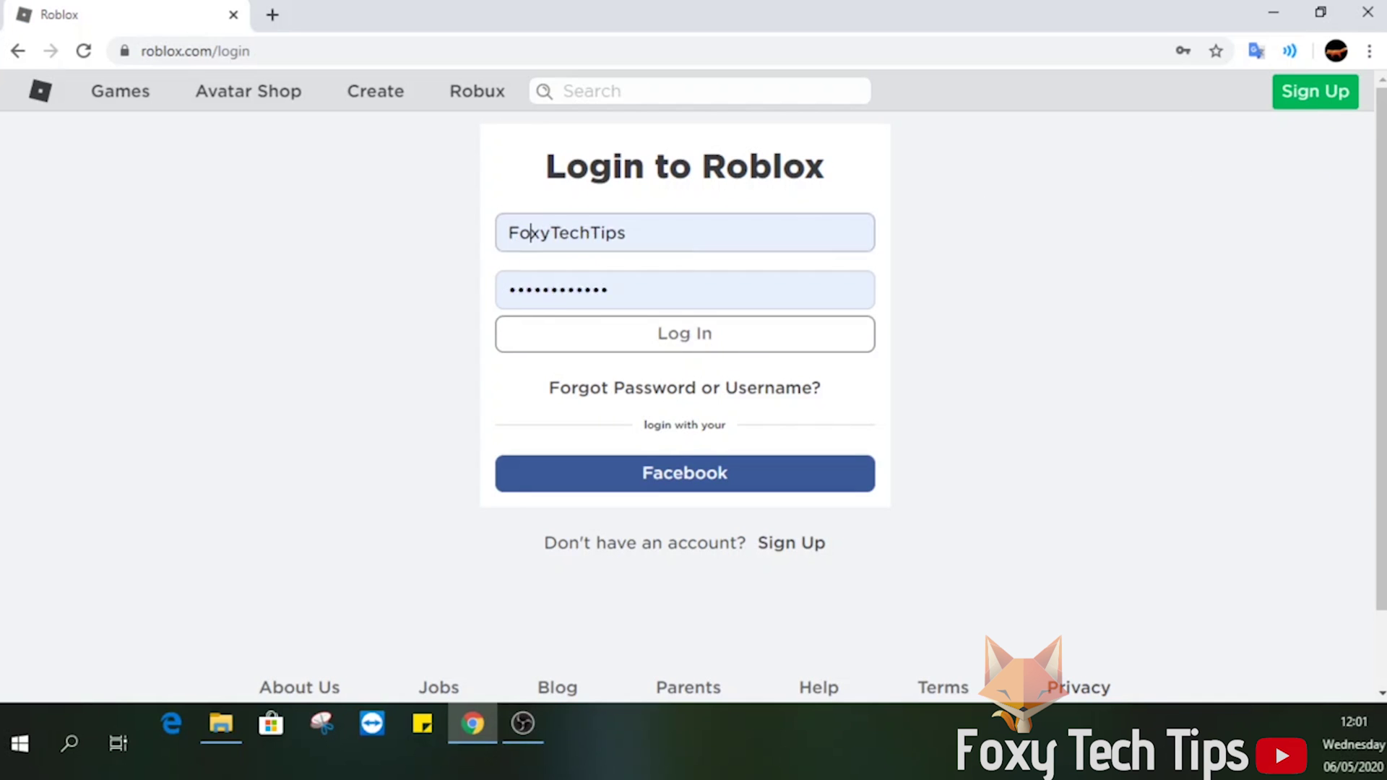
pyautogui.click(521, 232)
pyautogui.click(527, 280)
pyautogui.click(593, 289)
pyautogui.click(1008, 271)
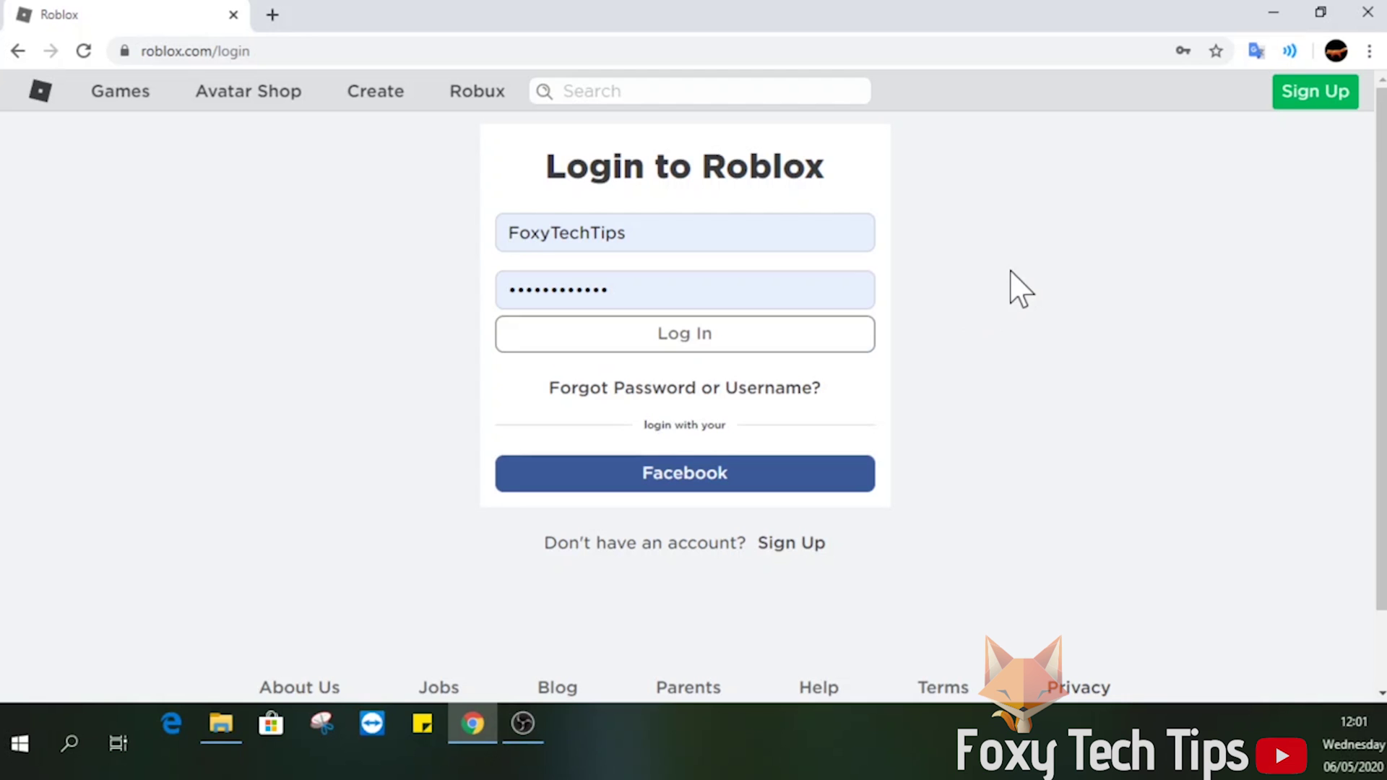
pyautogui.click(859, 331)
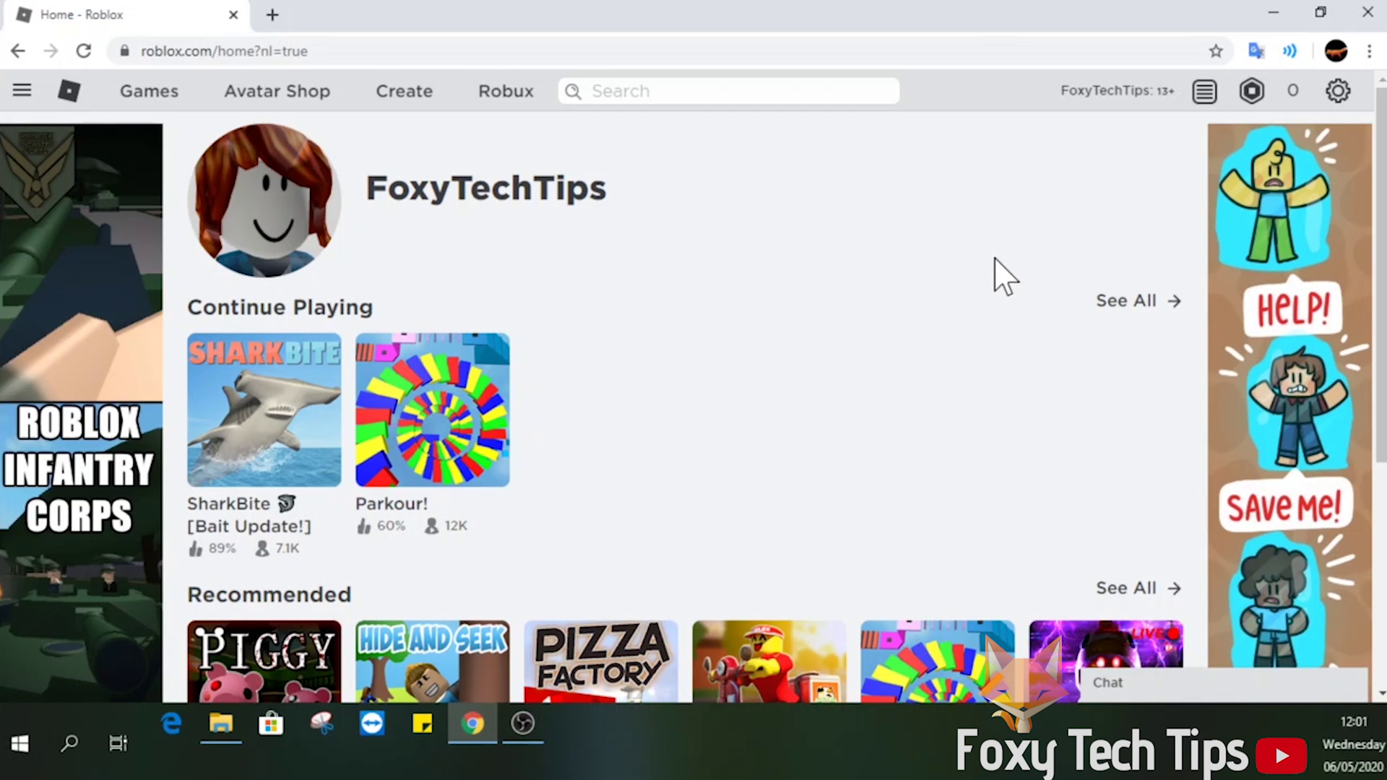
# - Go to your own Roblox profile from the navigation sidebar
pyautogui.click(23, 96)
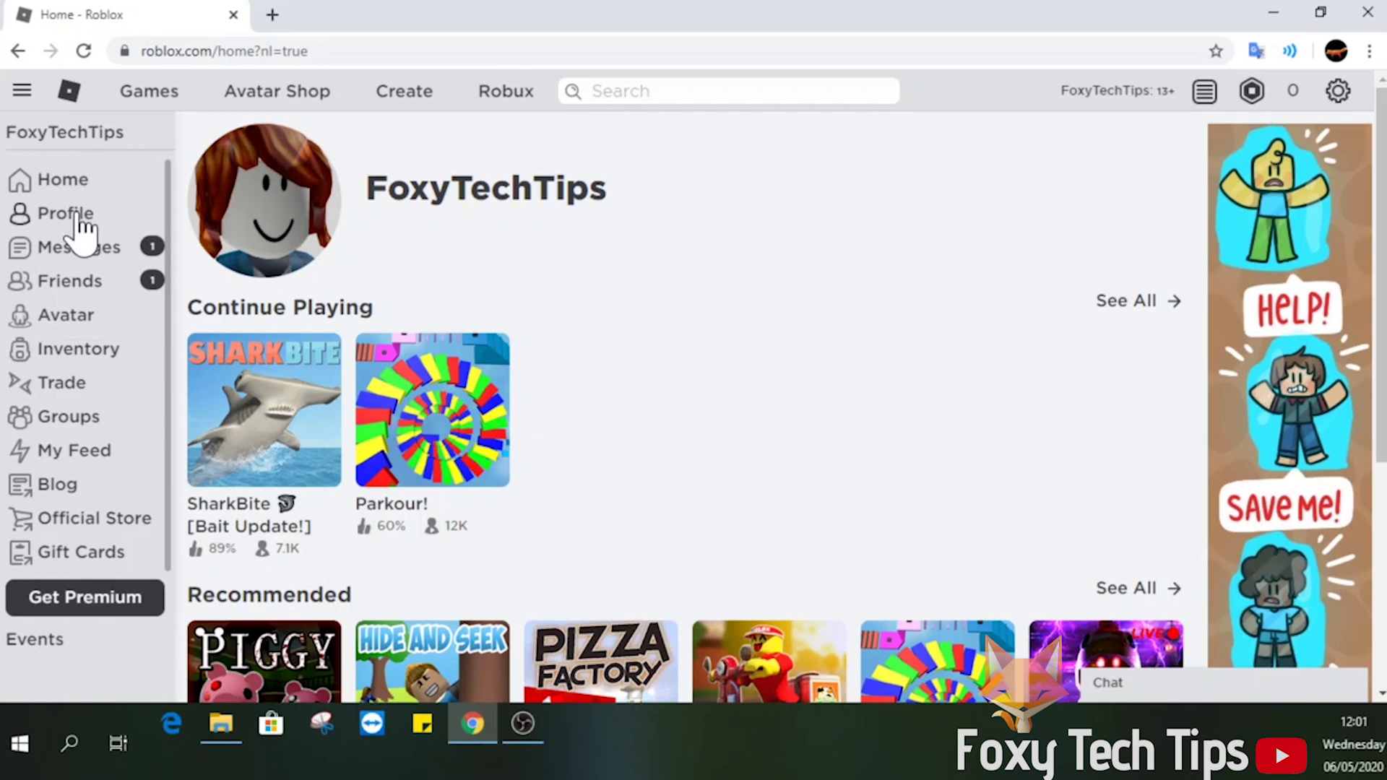
pyautogui.click(98, 223)
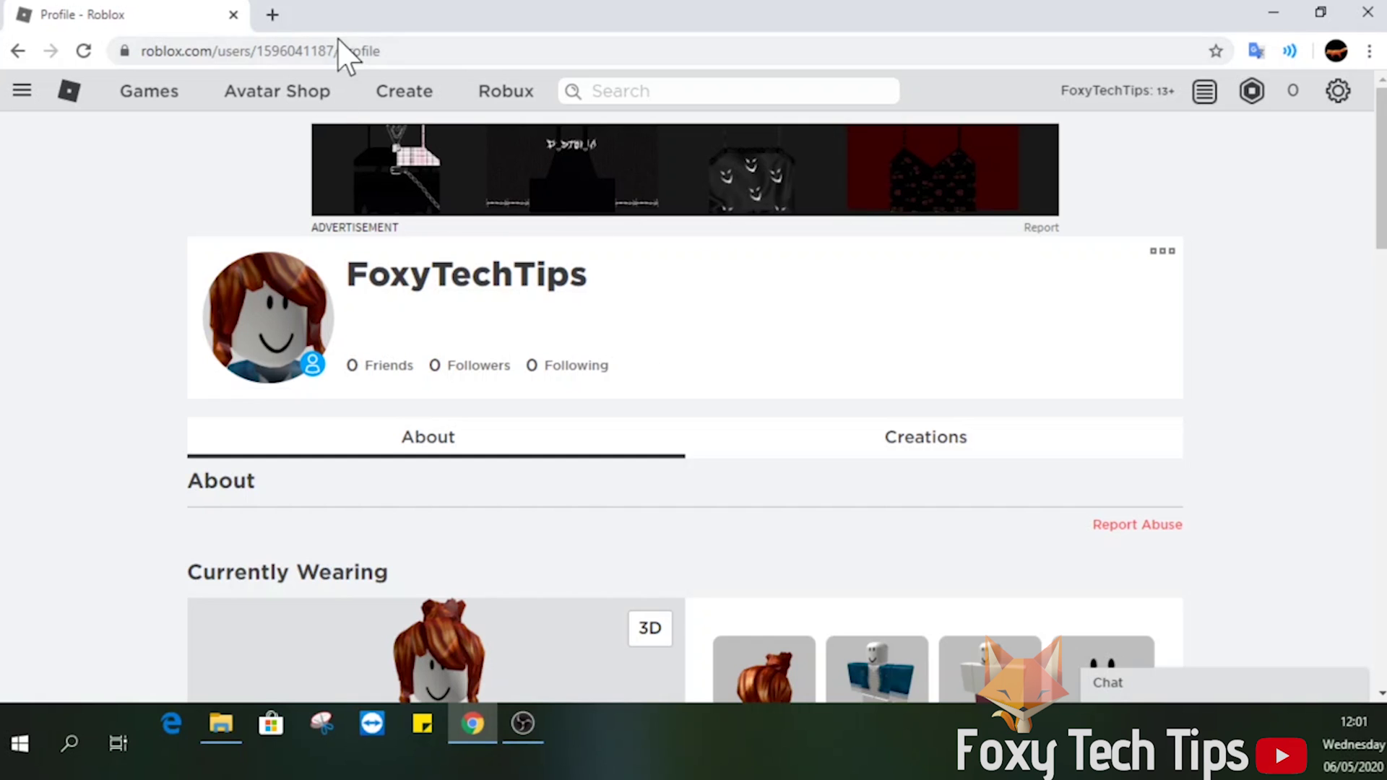
# - Cut the numeric user ID from the profile URL and paste it back into the address bar
pyautogui.moveTo(336, 51); pyautogui.dragTo(257, 52)
pyautogui.hotkey('ctrl', 'c')
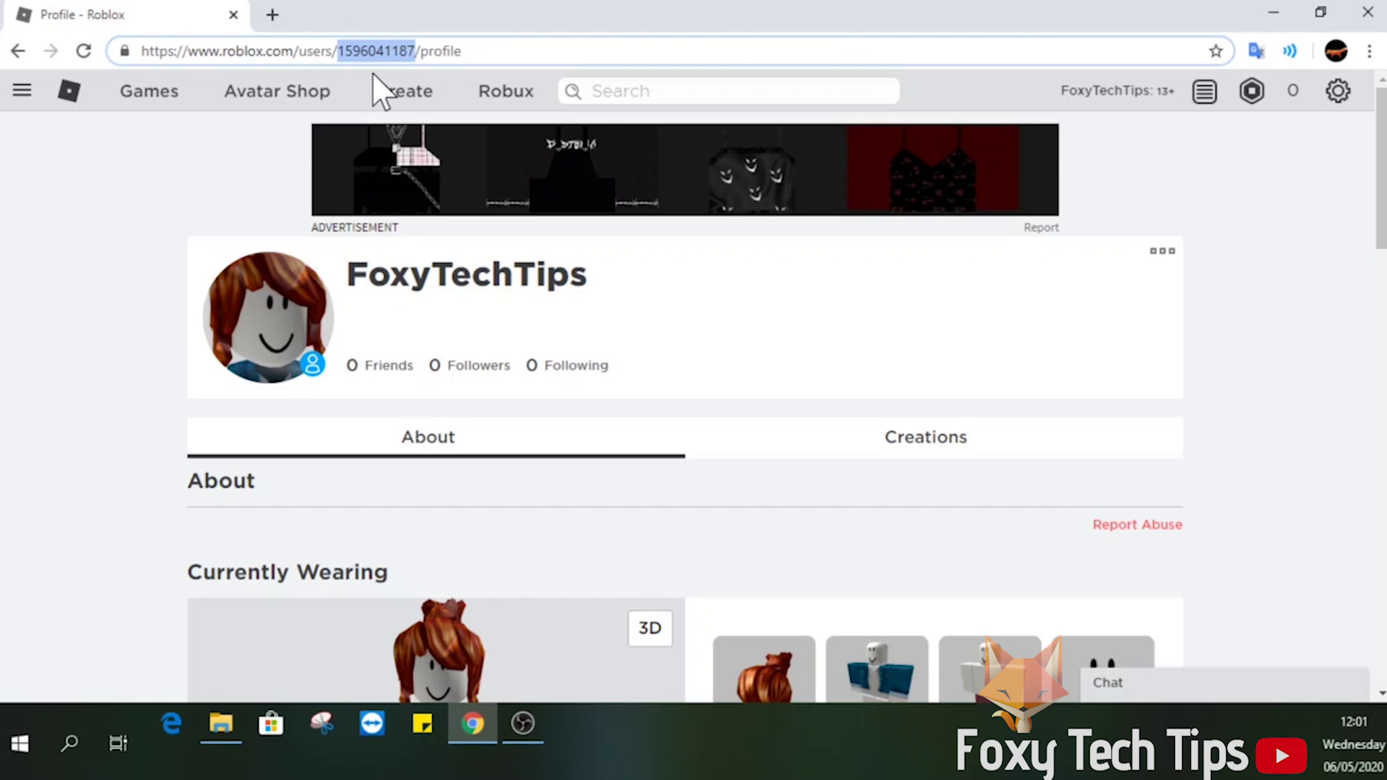
pyautogui.press('BackSpace')
pyautogui.click(104, 350)
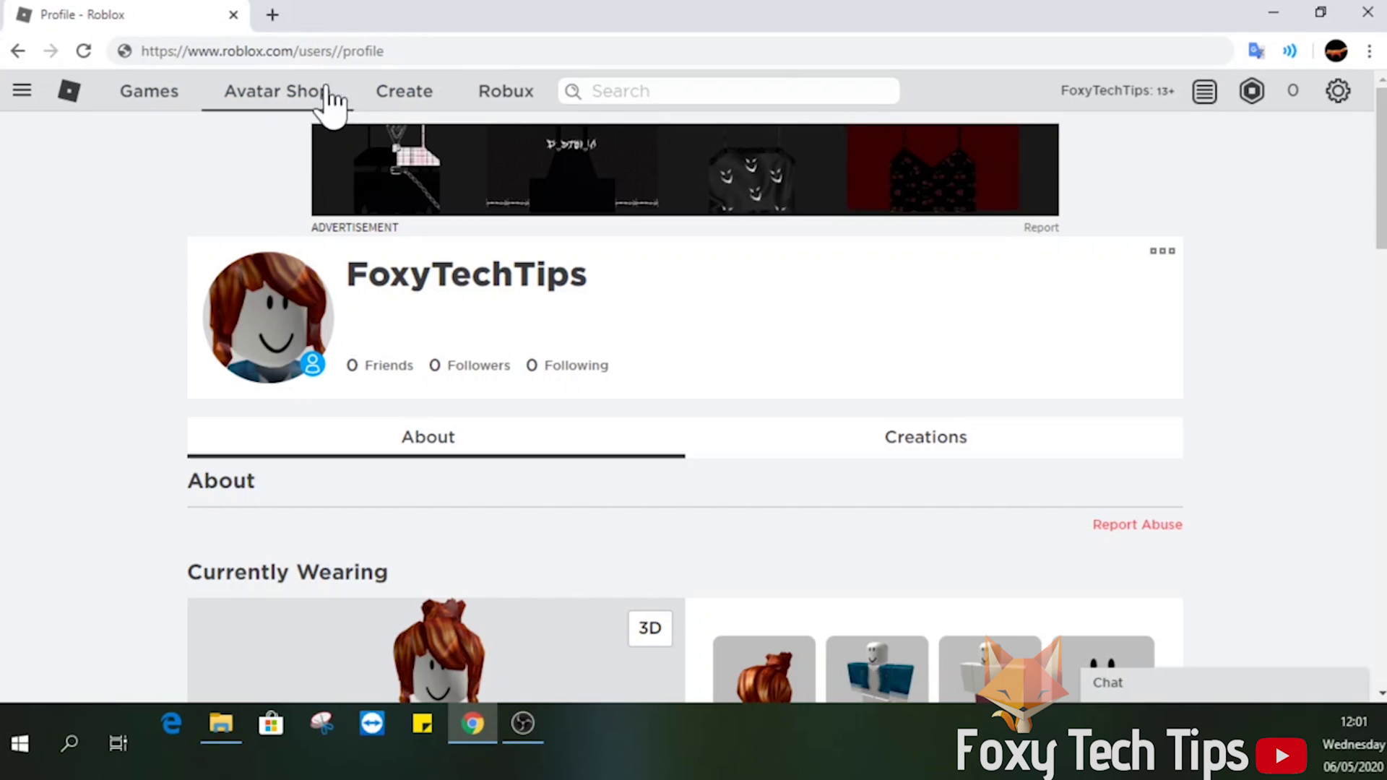
pyautogui.click(325, 50)
pyautogui.hotkey('ctrl', 'v')
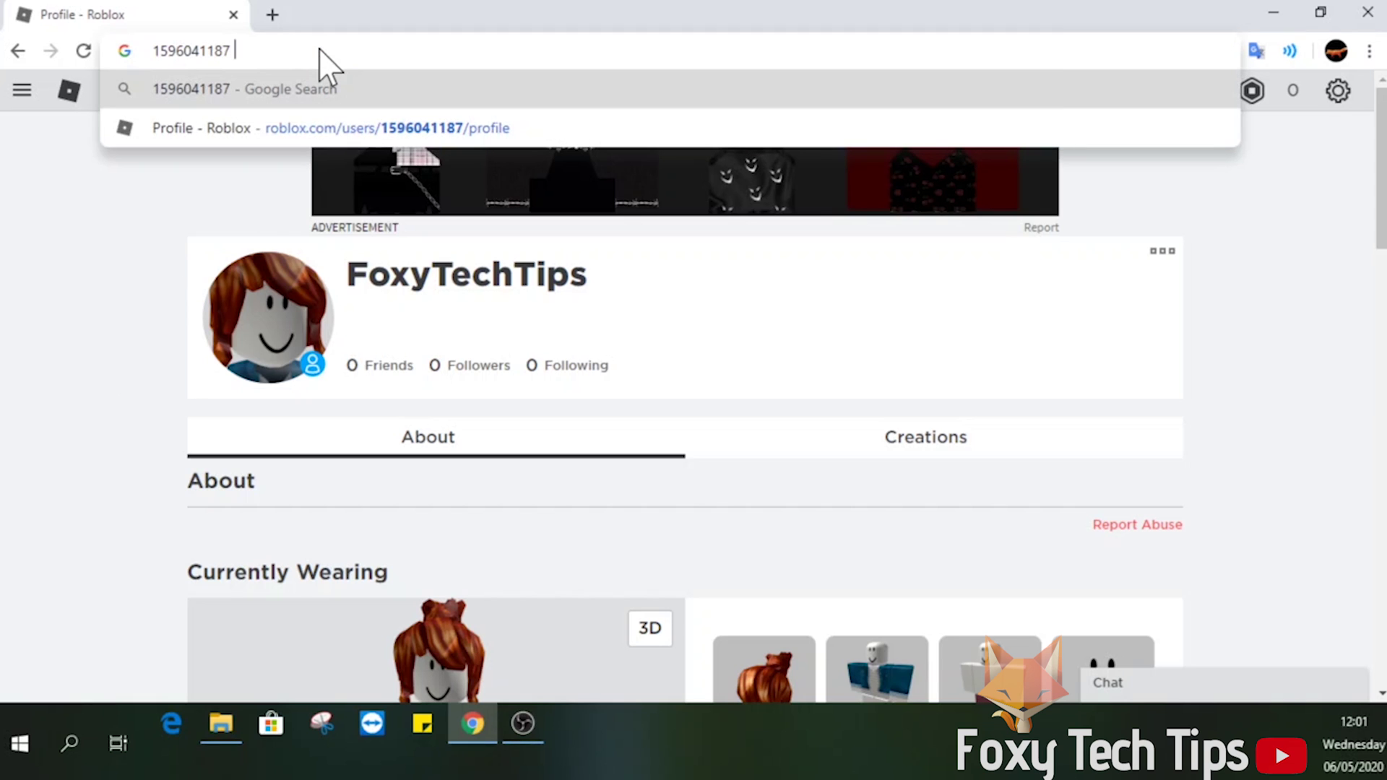
pyautogui.write('is')
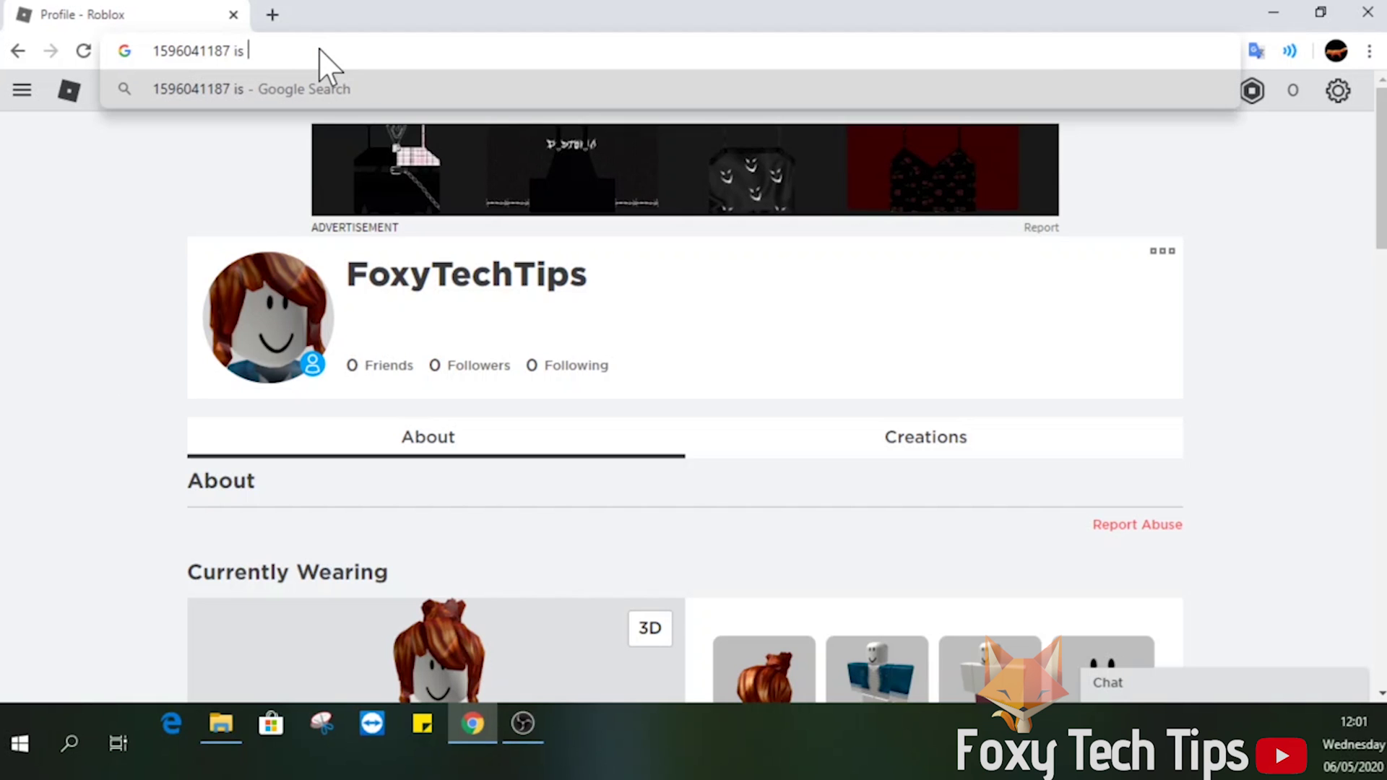
pyautogui.write(' my user ID')
pyautogui.hotkey('ctrl', 'a')
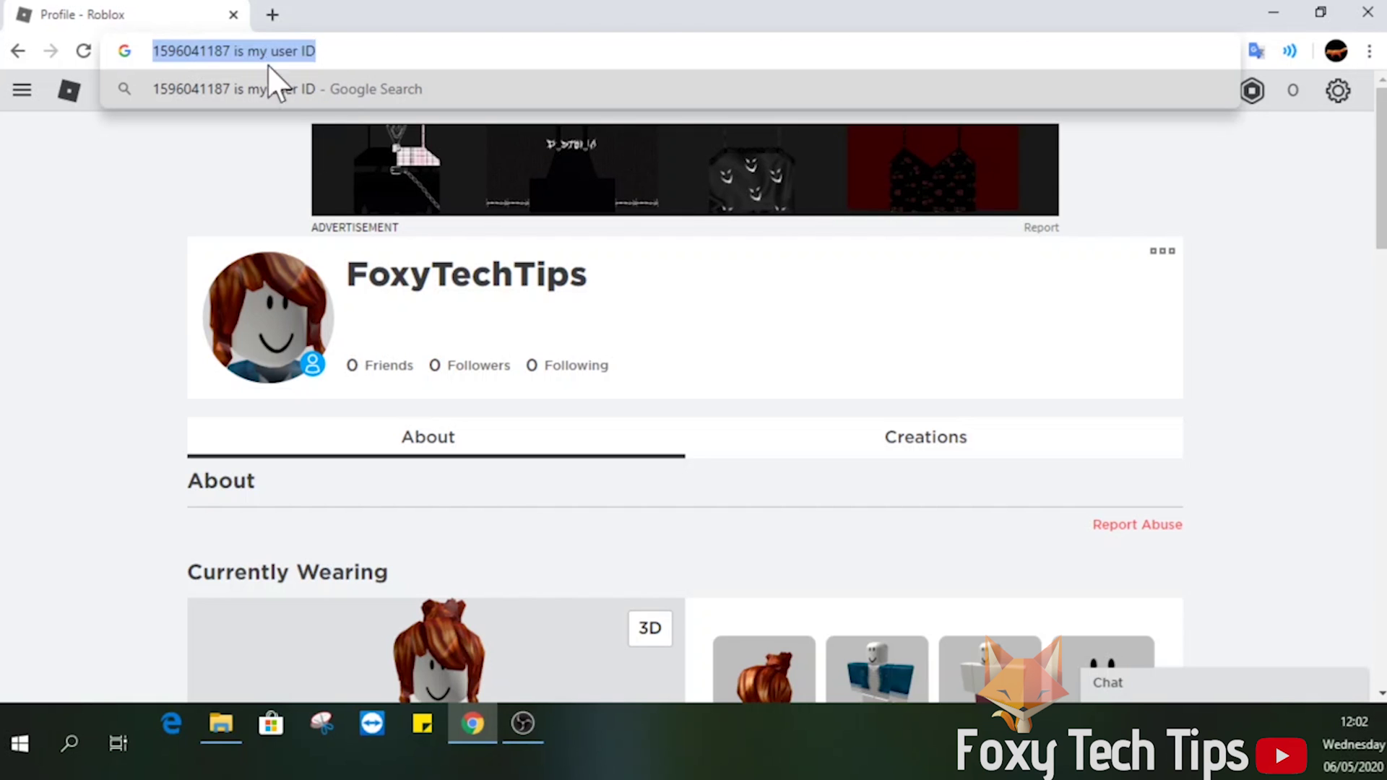
# - Restore the profile URL, reload the page, and highlight the numeric user ID
pyautogui.click(148, 328)
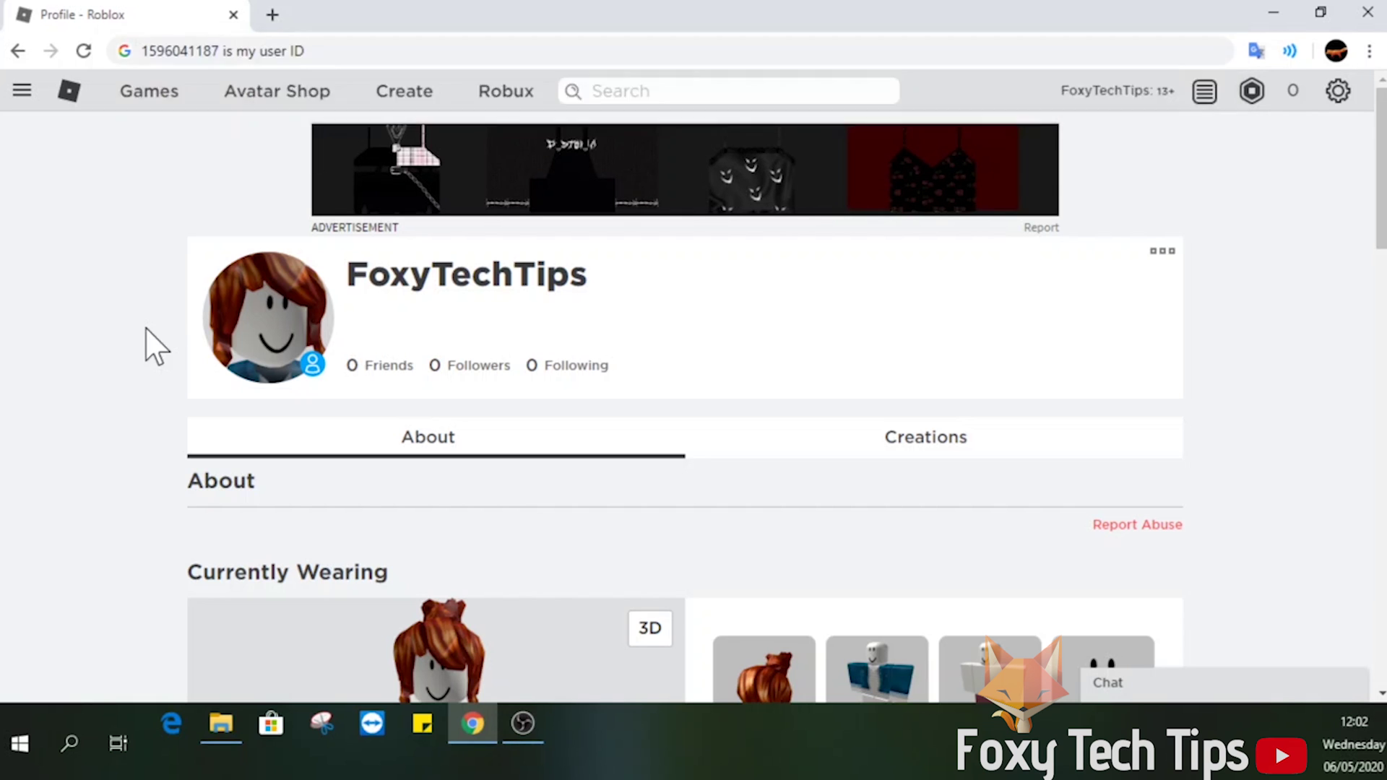
pyautogui.click(83, 52)
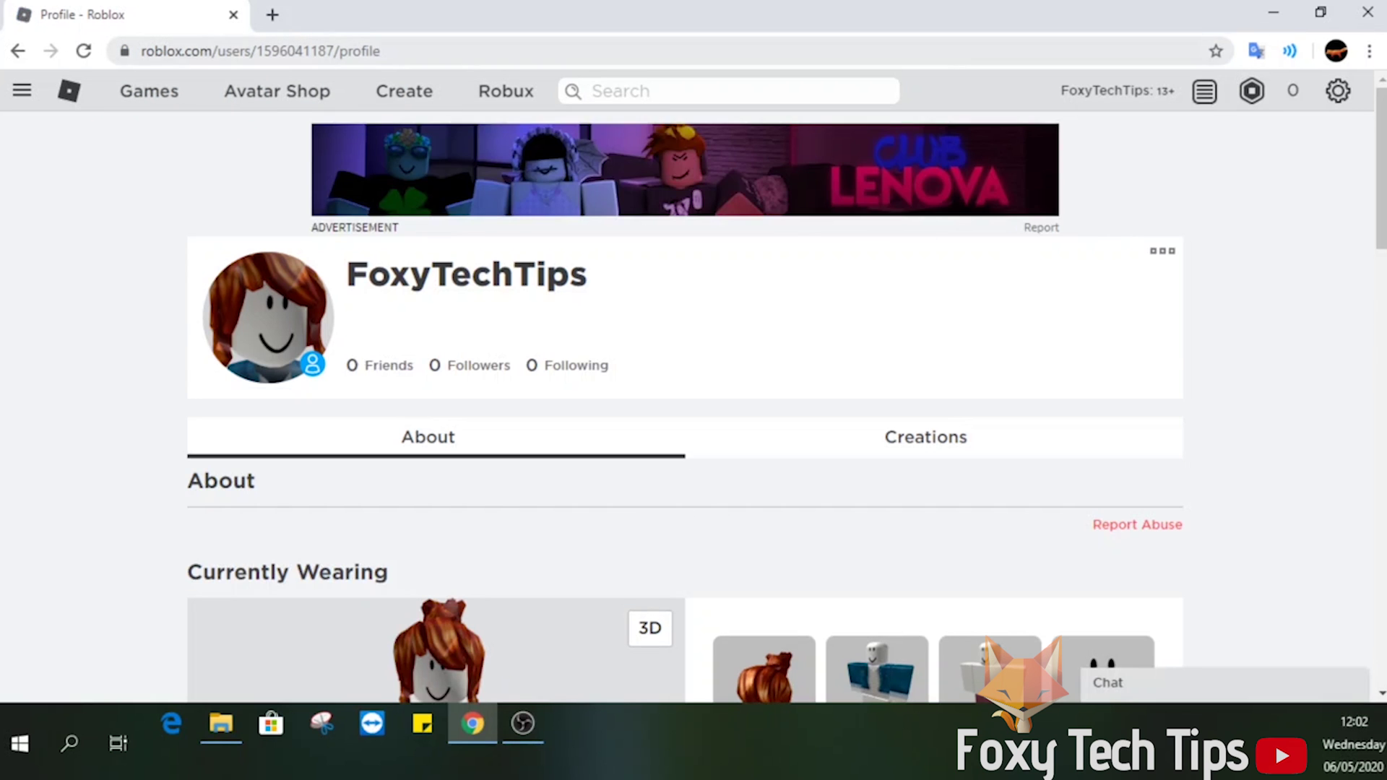
pyautogui.scroll(-2, 596, 326)
pyautogui.scroll(-3, 601, 350)
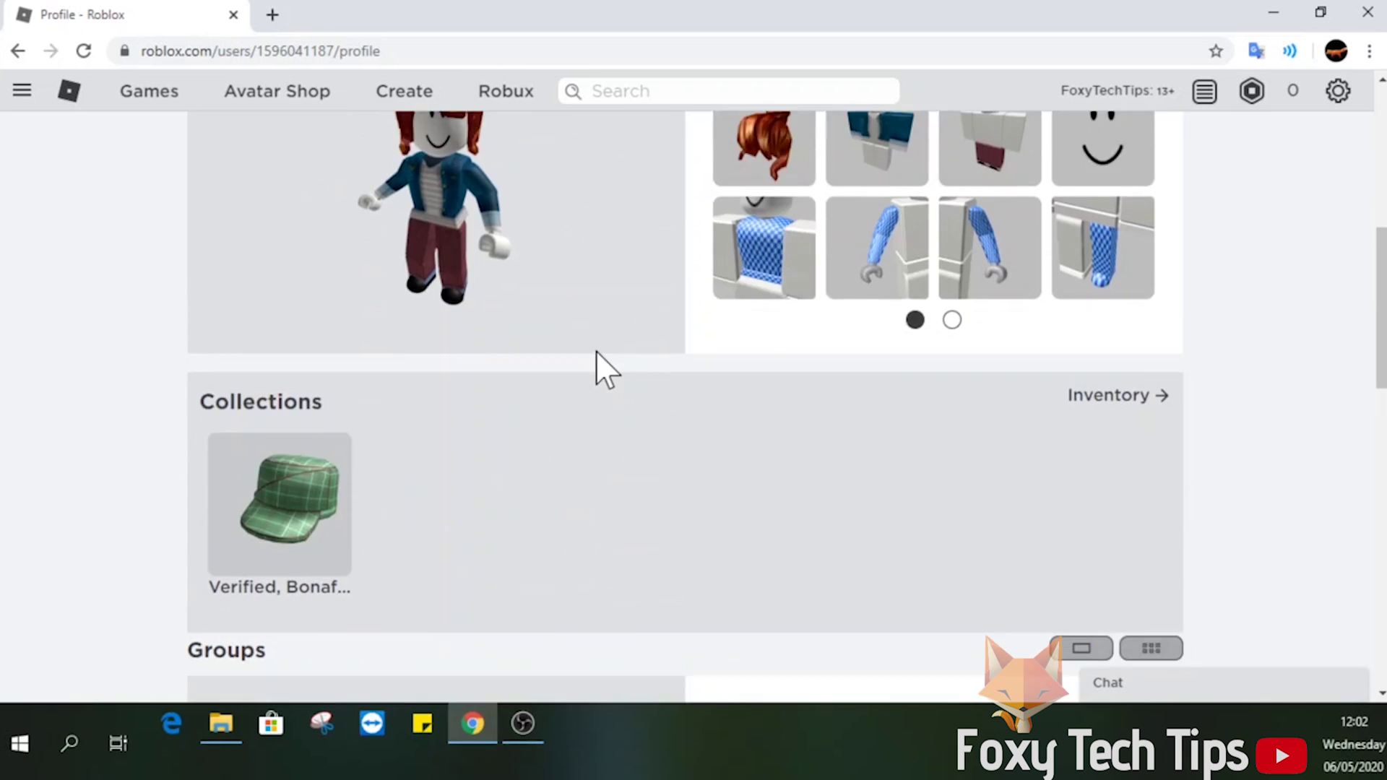
pyautogui.scroll(-1, 601, 350)
pyautogui.scroll(-3, 597, 365)
pyautogui.scroll(5, 609, 383)
pyautogui.scroll(5, 609, 384)
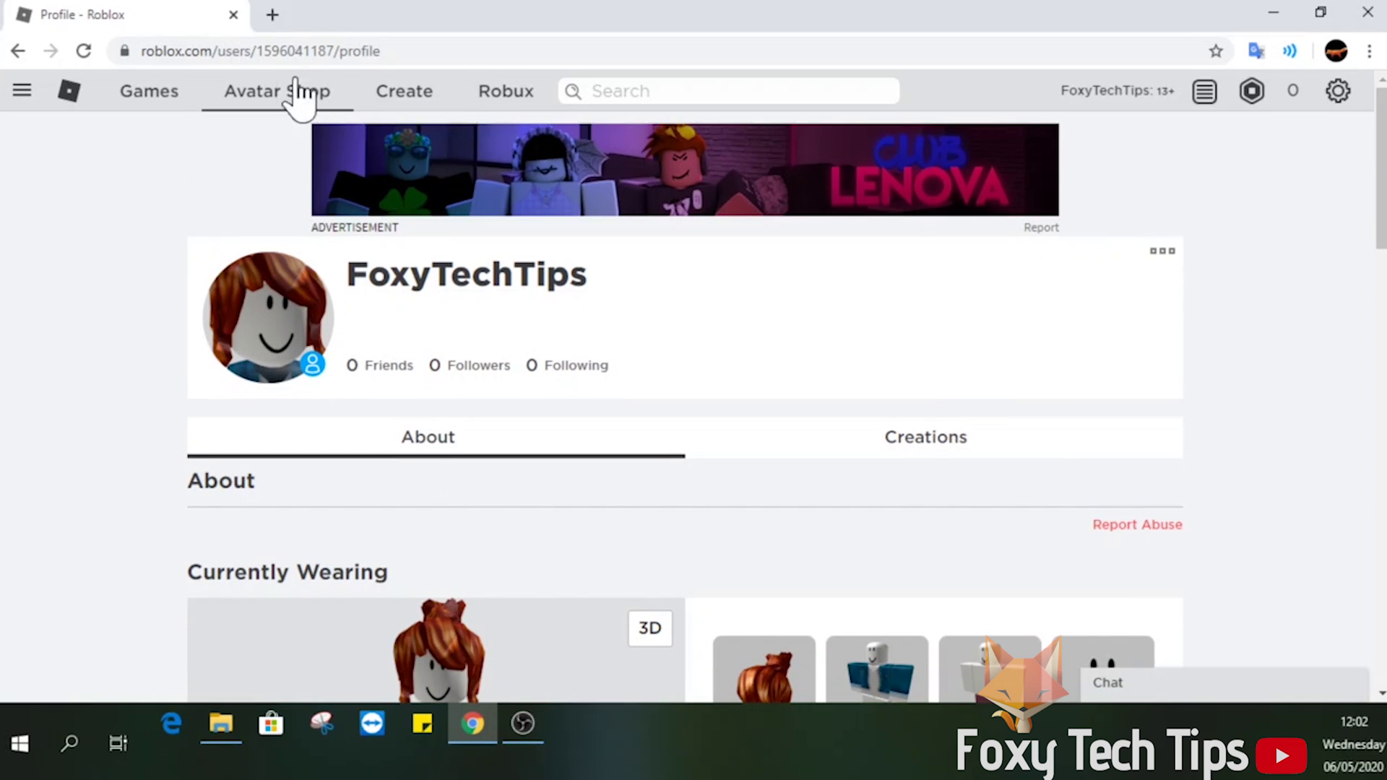
pyautogui.doubleClick(295, 52)
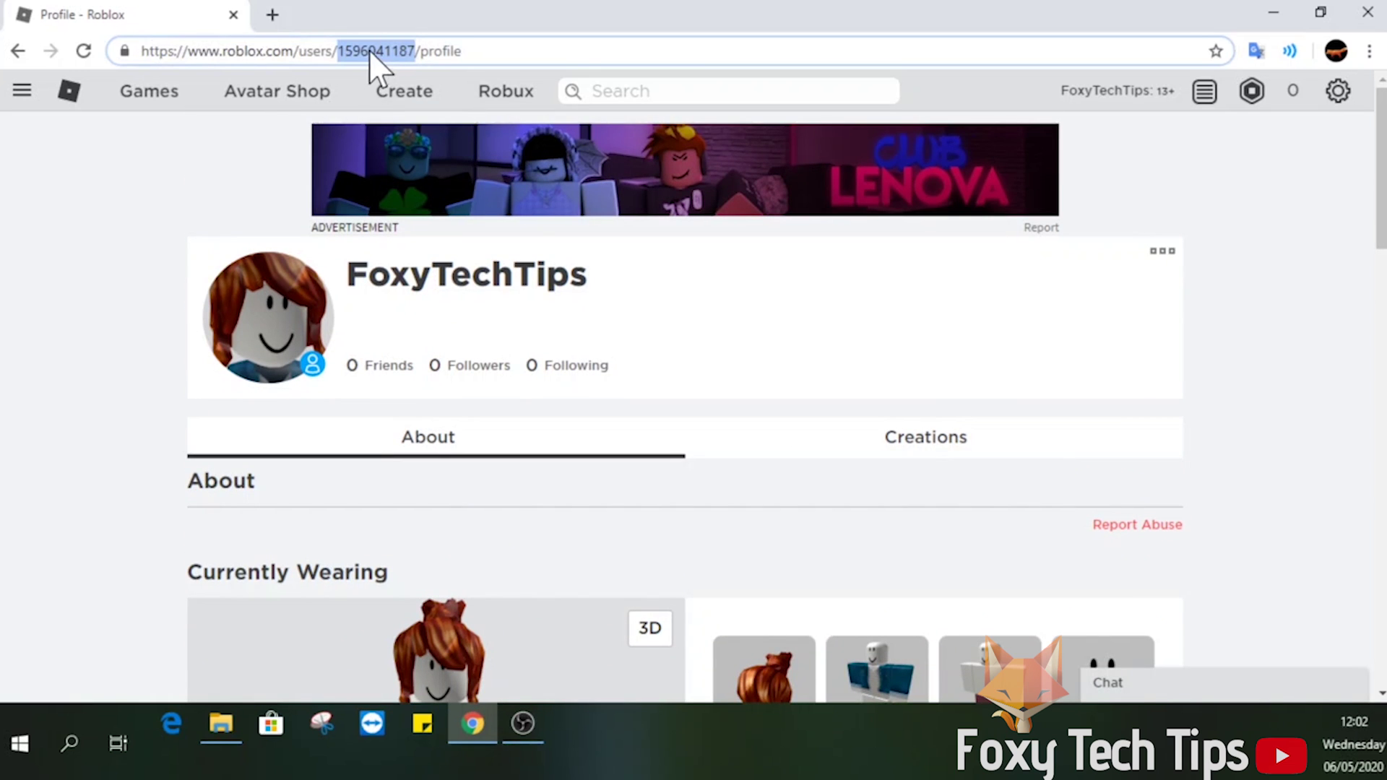